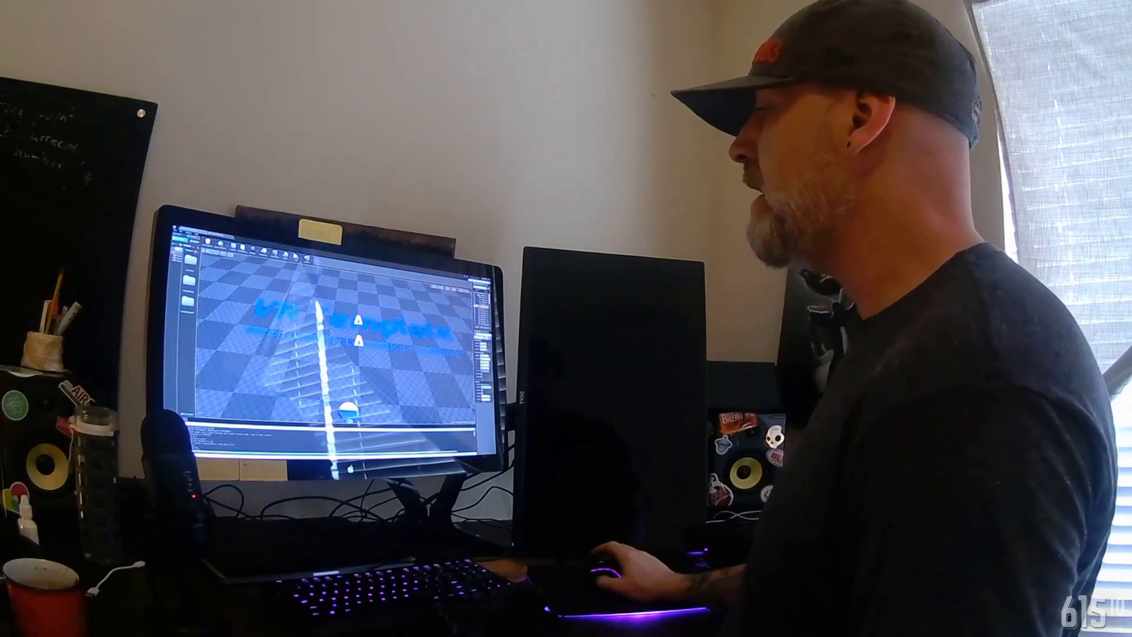
Turn the MotionControllerMap viewport to bring the cubes, stairs and platform into view.
mouse_move(330, 342)
right_mouse_down()
mouse_move(336, 322)
mouse_move(324, 325)
mouse_move(334, 326)
right_mouse_up()
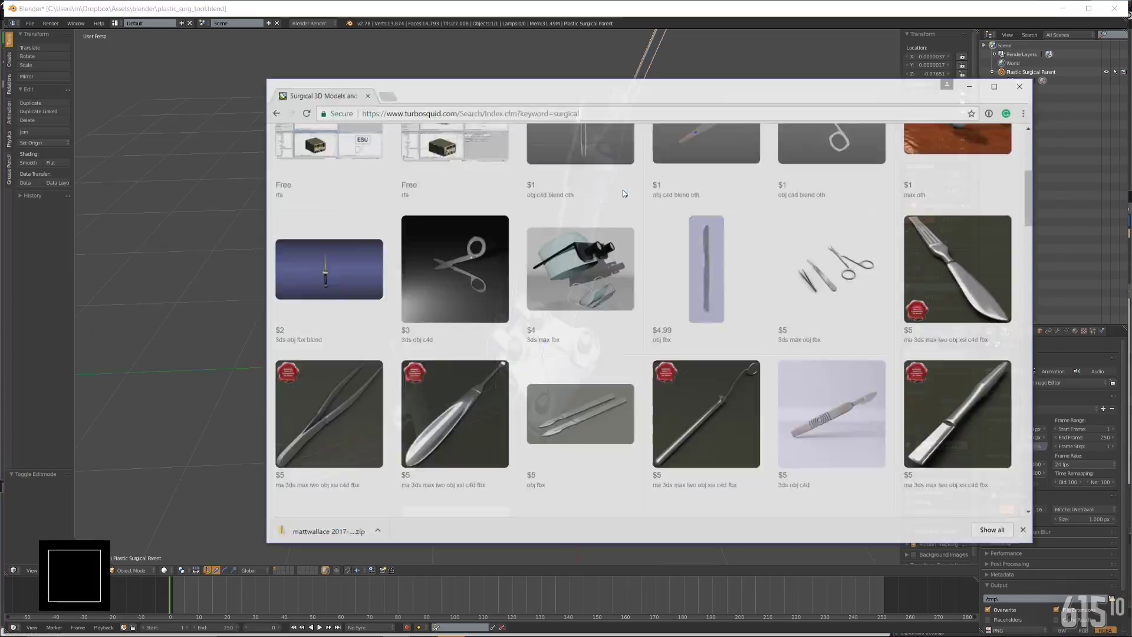
Orbit the surgical tool model in Blender and bring up the File menu to export it as FBX.
scroll(804, 260, "down", 1)
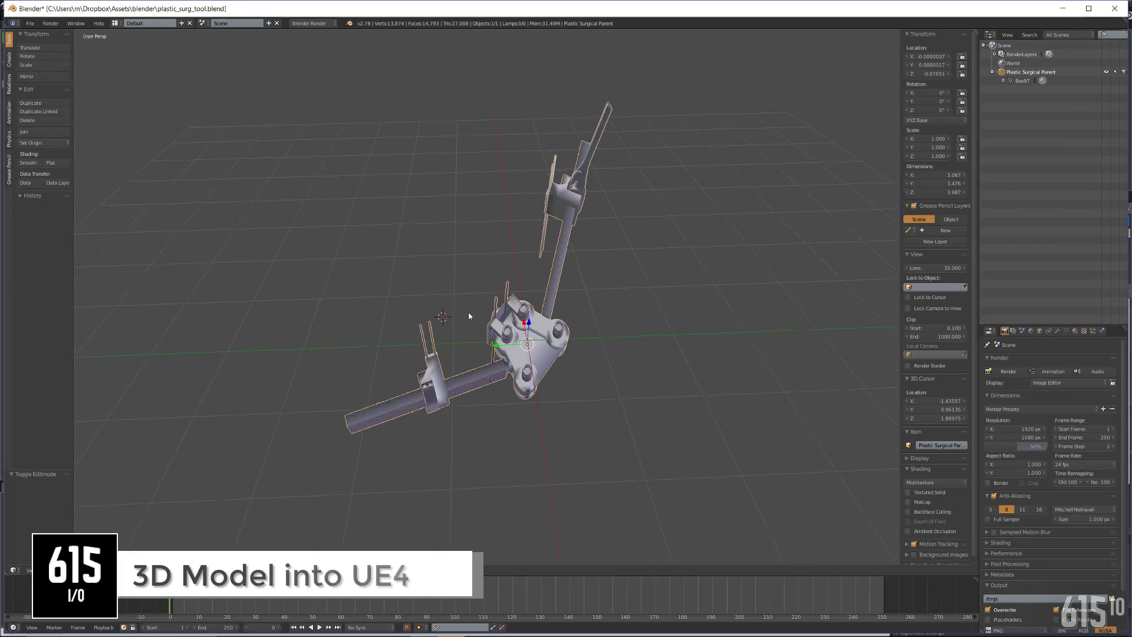
middle_click_drag(468, 312, 478, 260)
left_click(30, 23)
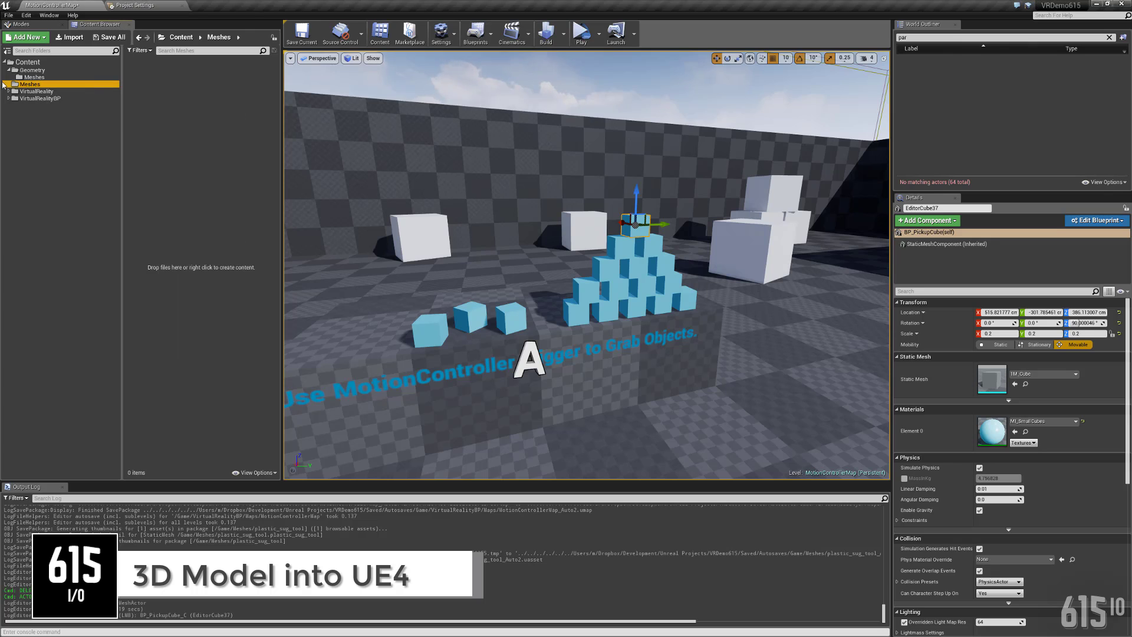
Import the exported surgical tool FBX into /Game/Meshes and close the Message Log.
right_click(192, 108)
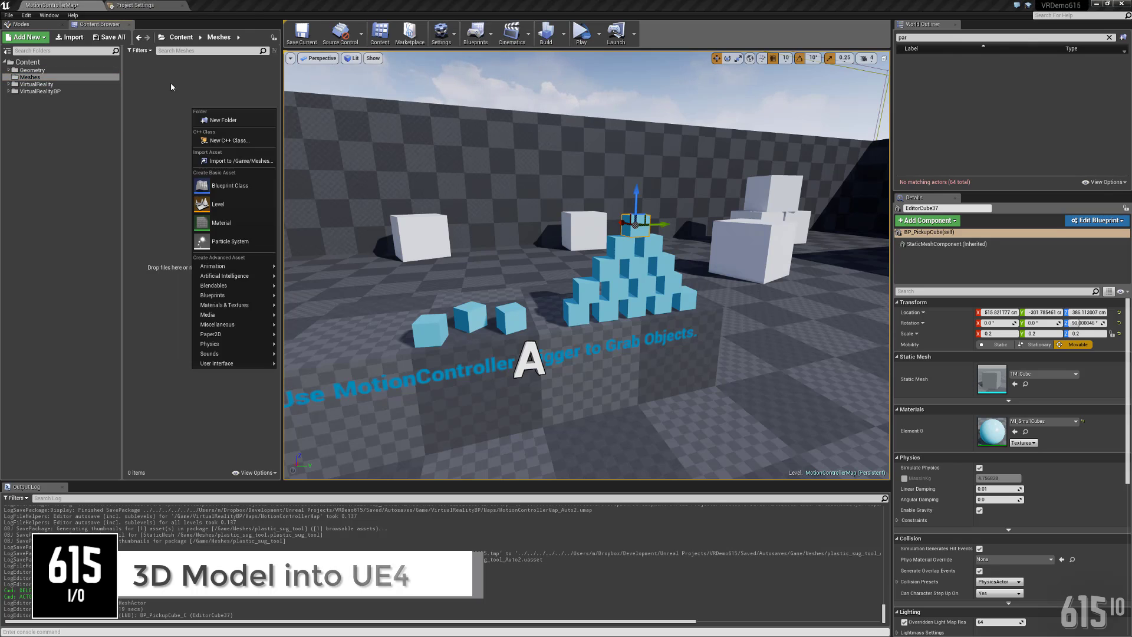
left_click(239, 161)
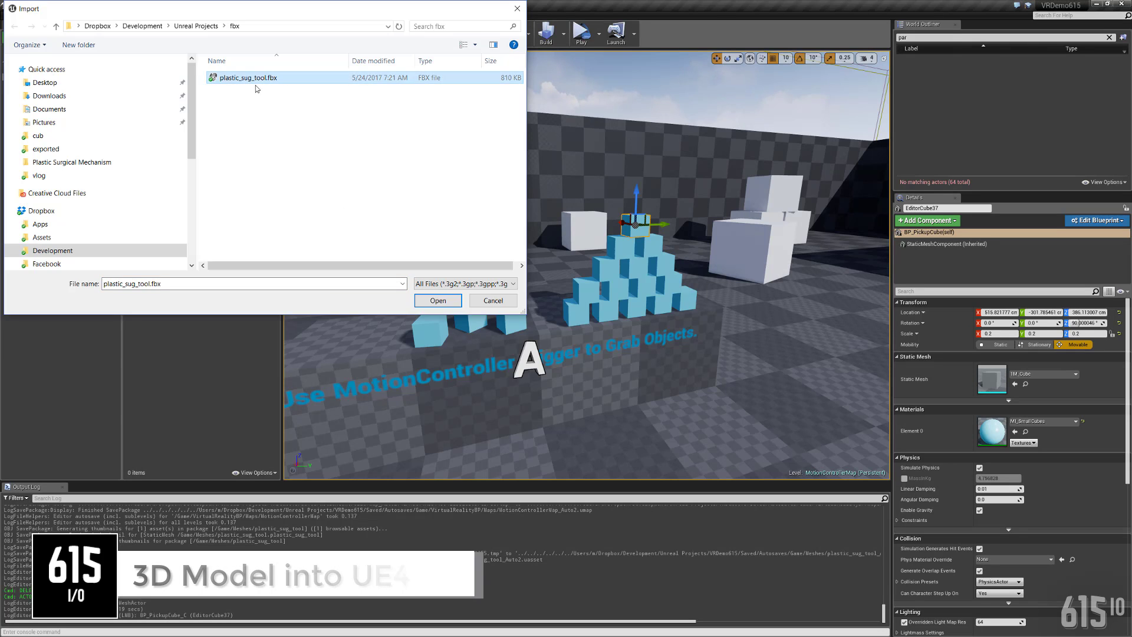
left_click(437, 298)
left_click(546, 392)
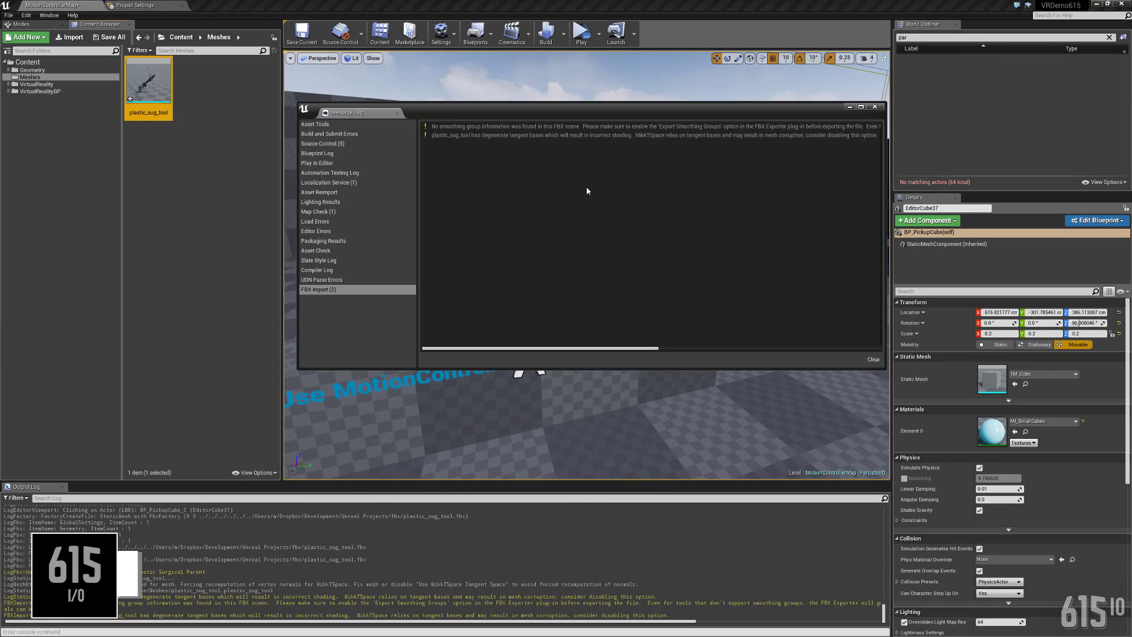
left_click(874, 106)
Place plastic_sug_tool in the level near the cube pyramid and raise it to Z 340.
key("f")
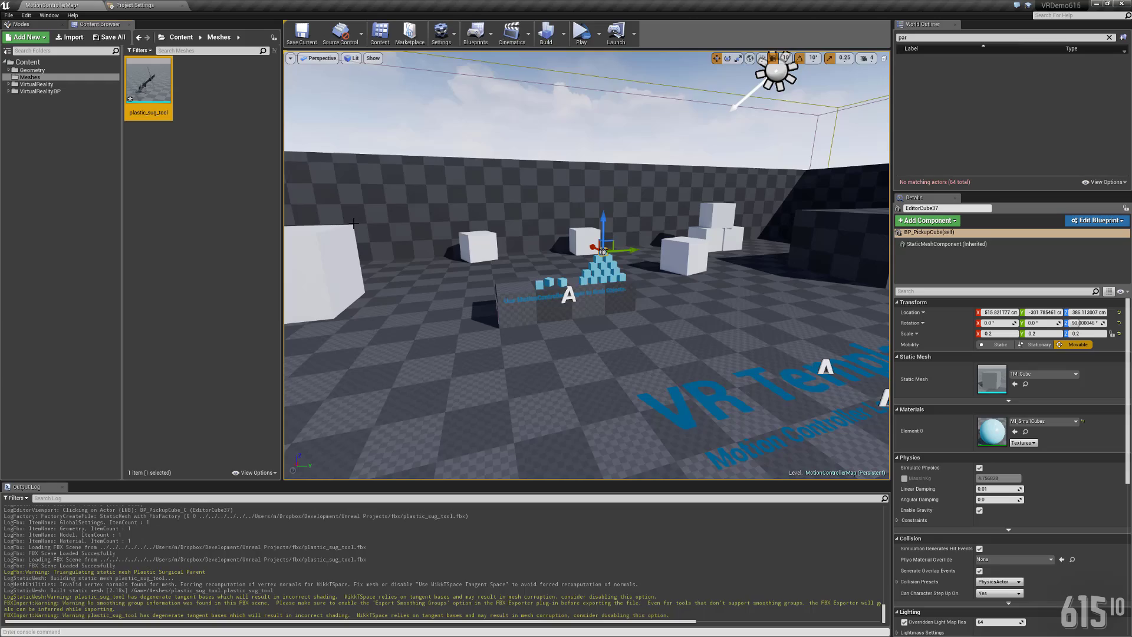
left_click_drag(149, 83, 658, 303)
right_click_drag(659, 304, 750, 223)
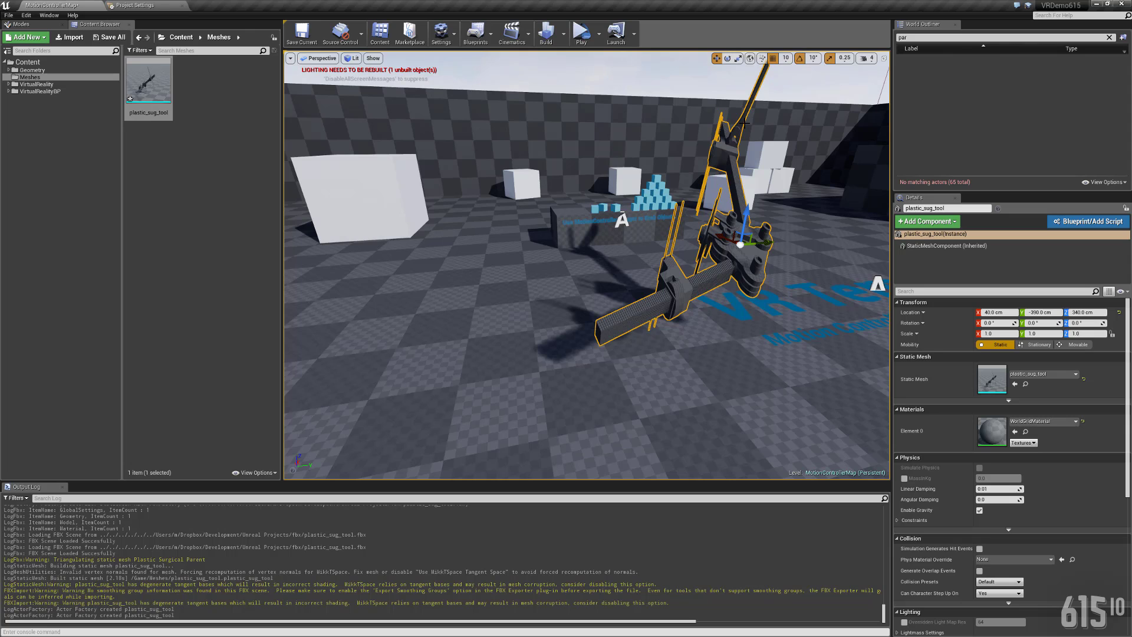
right_click_drag(727, 192, 662, 192)
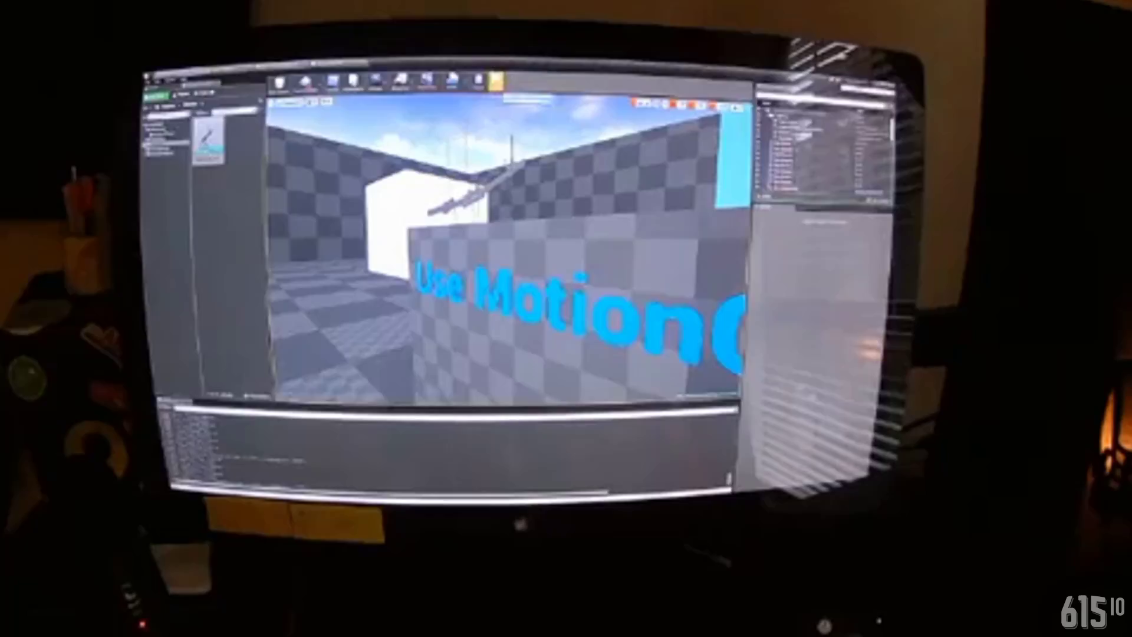
Switch from the Unreal Editor to the video editing program.
key("alt+Tab")
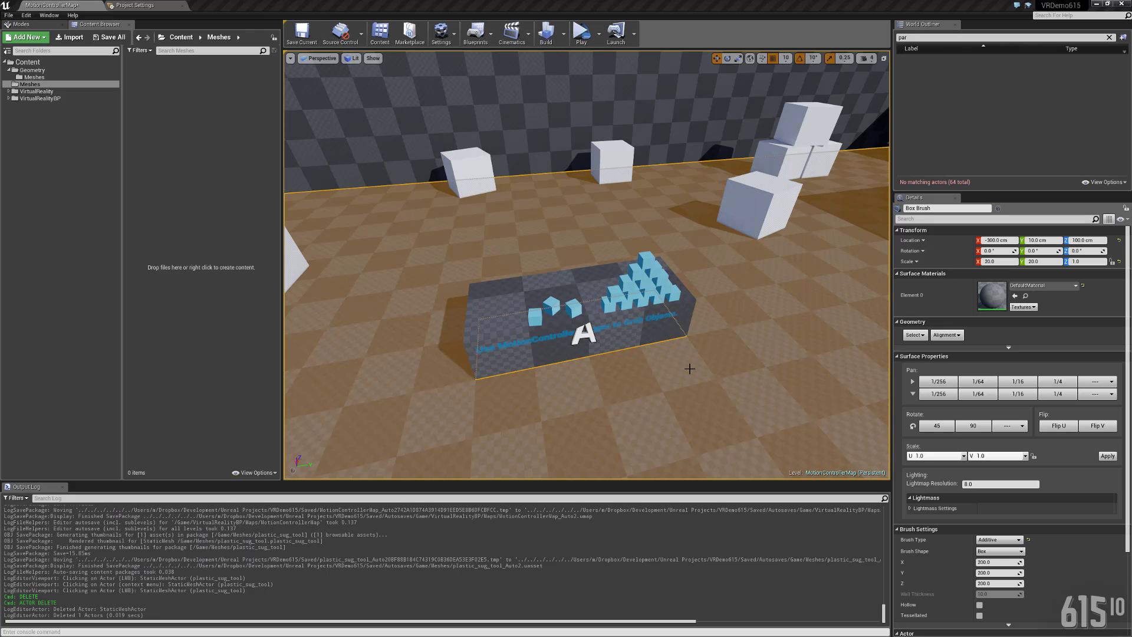
Check the table brush's actions, then zoom the viewport around the blue pickup cubes.
right_click(636, 345)
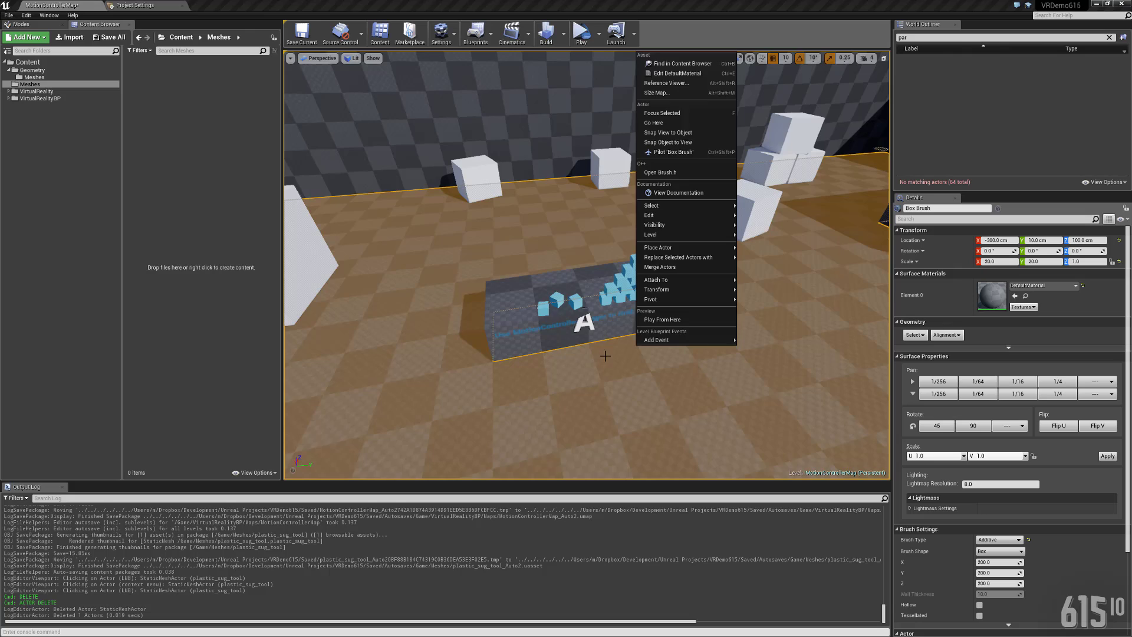
key("Escape")
scroll(607, 359, "up", 4)
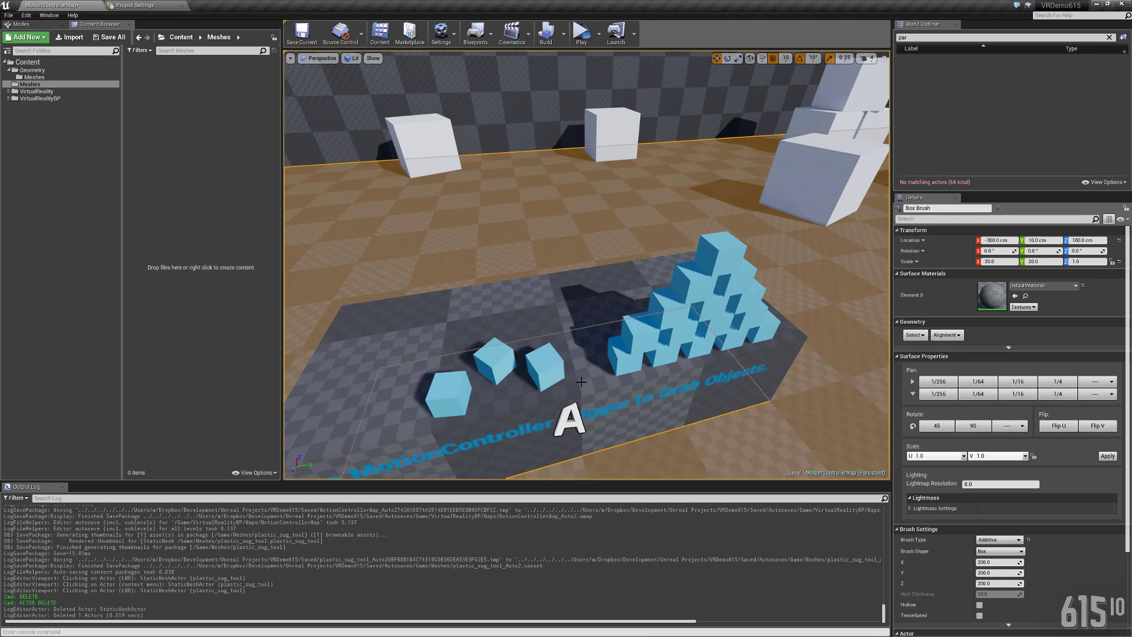
scroll(549, 338, "down", 5)
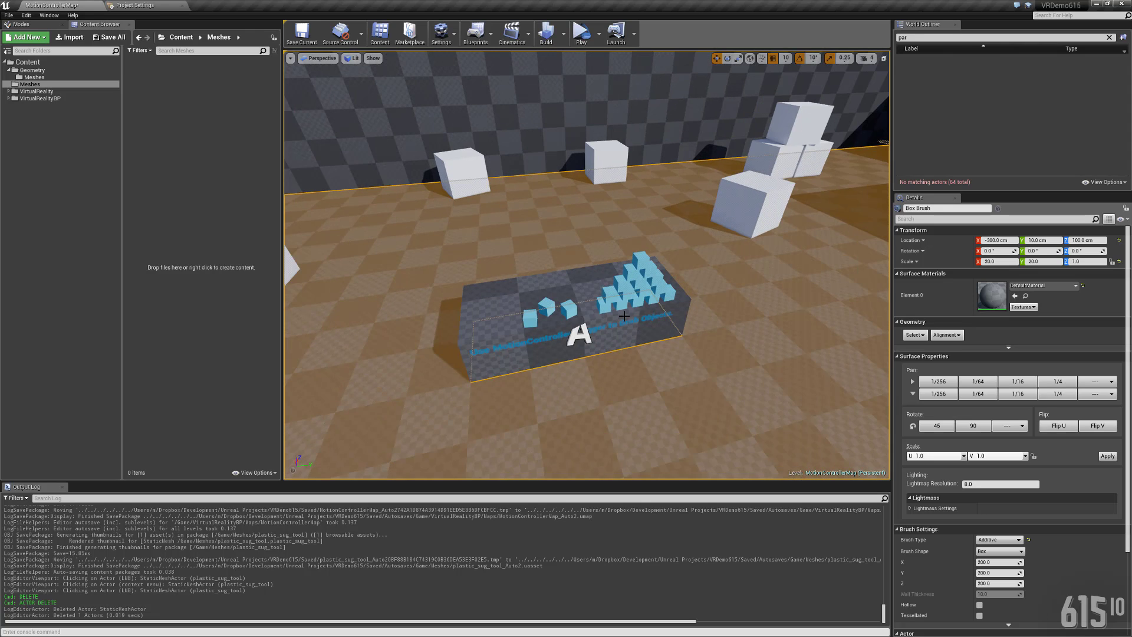
scroll(644, 304, "up", 4)
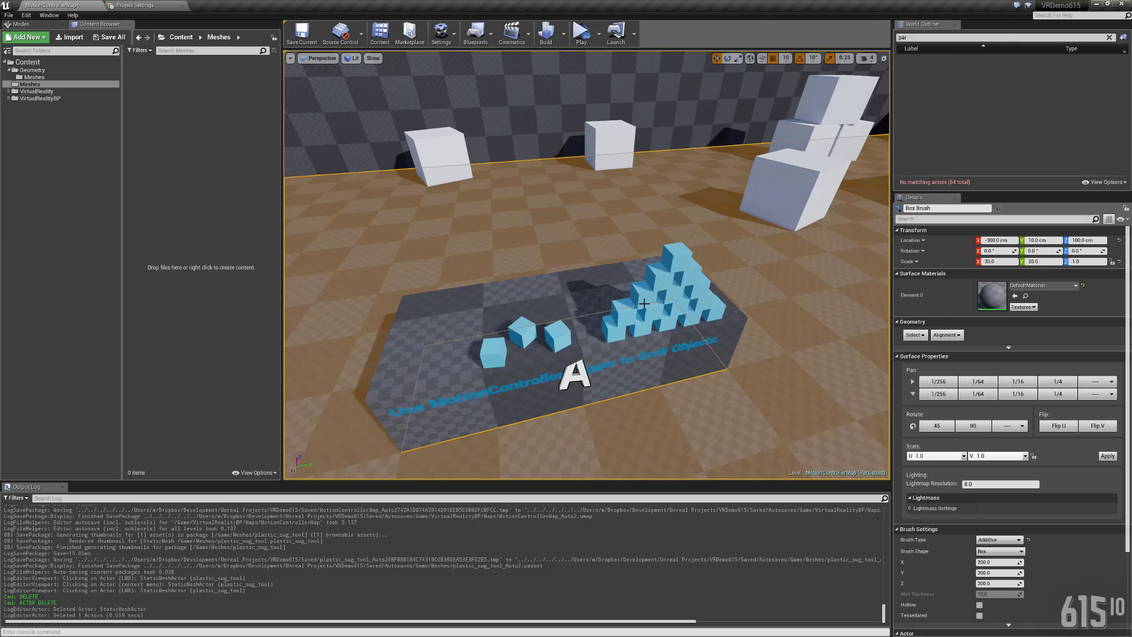
Switch to the TurboSquid page in the browser and search for 'surgical'.
left_click(644, 304)
key("alt+Tab")
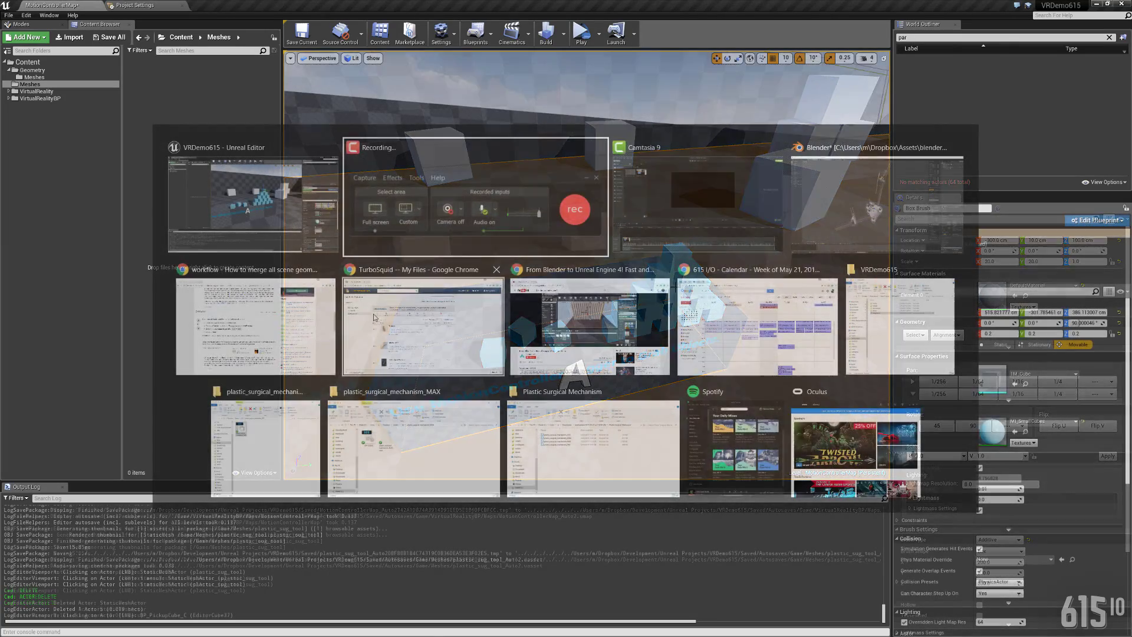
left_click(384, 316)
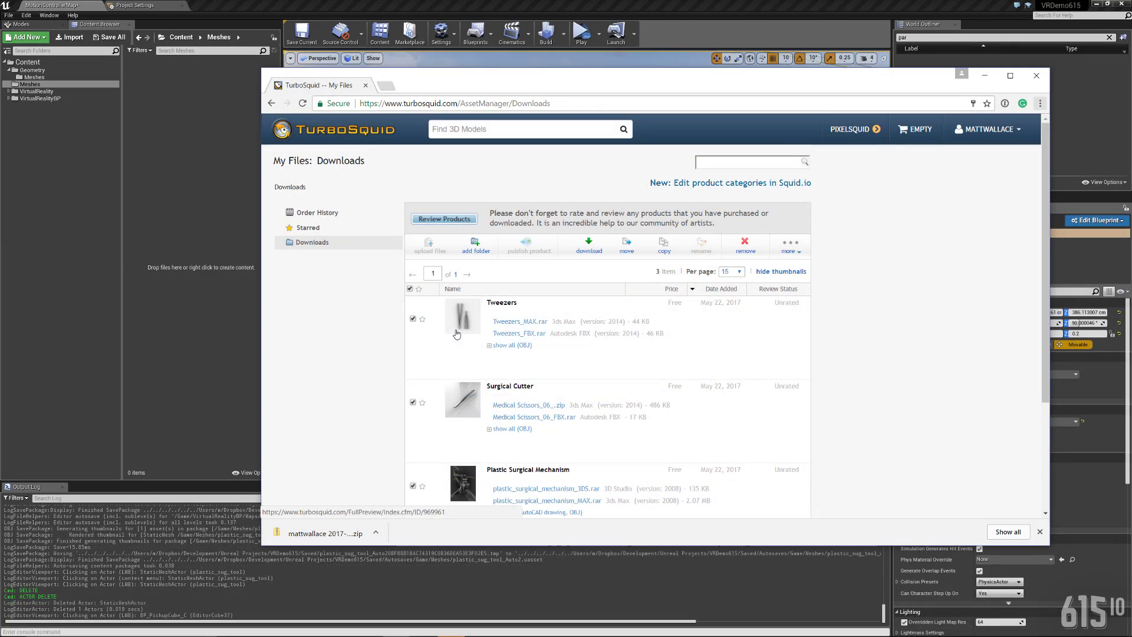
left_click_drag(435, 76, 434, 70)
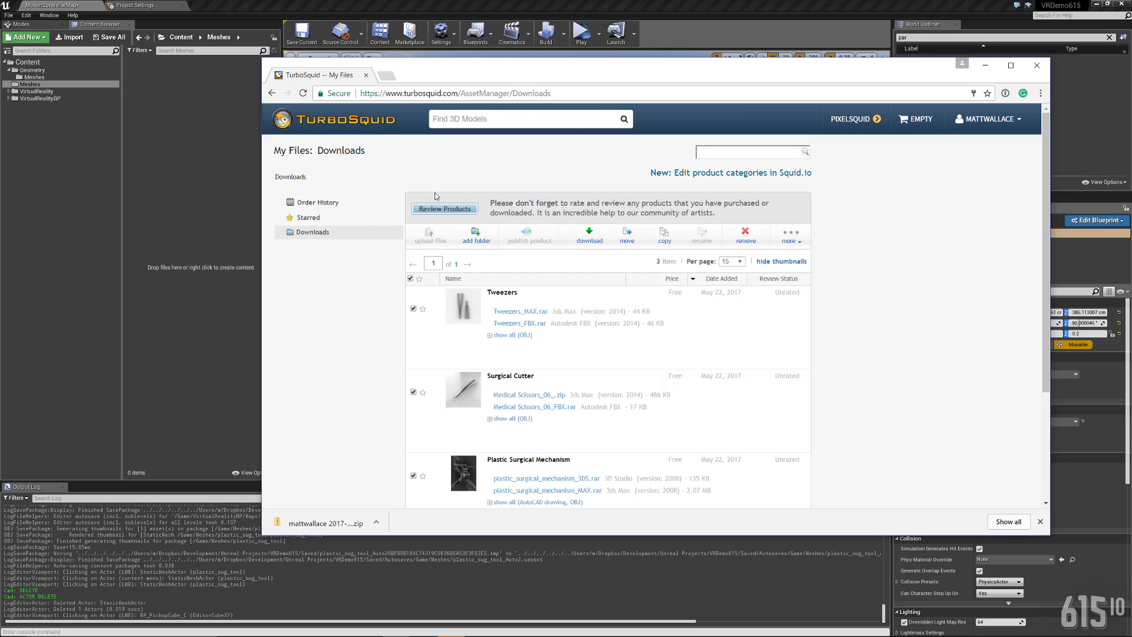
type("surg")
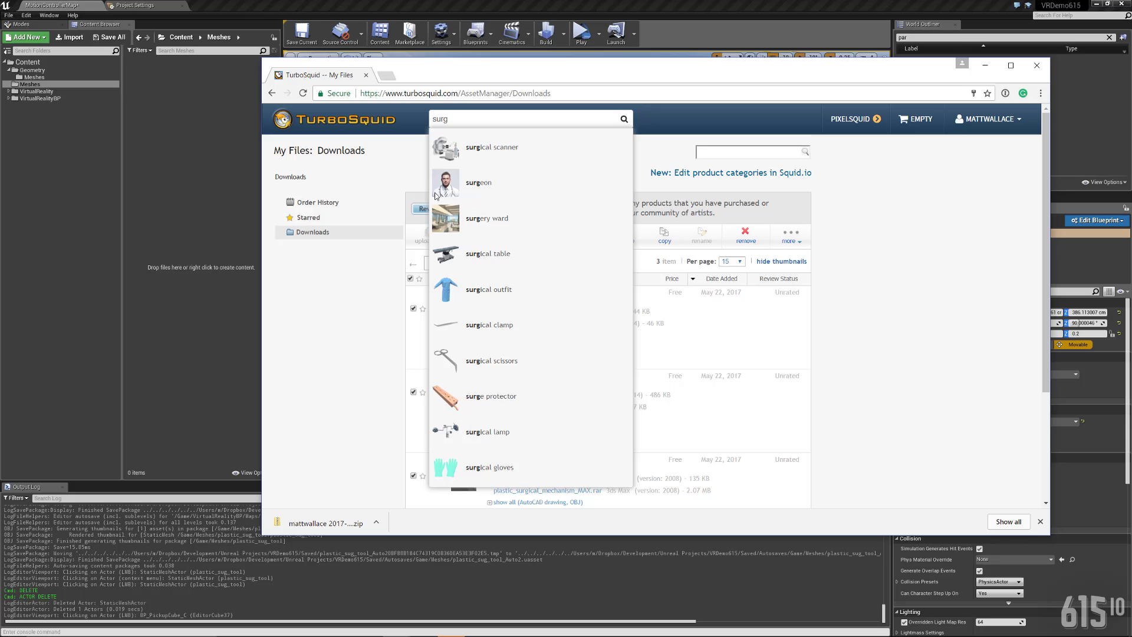
type("ical")
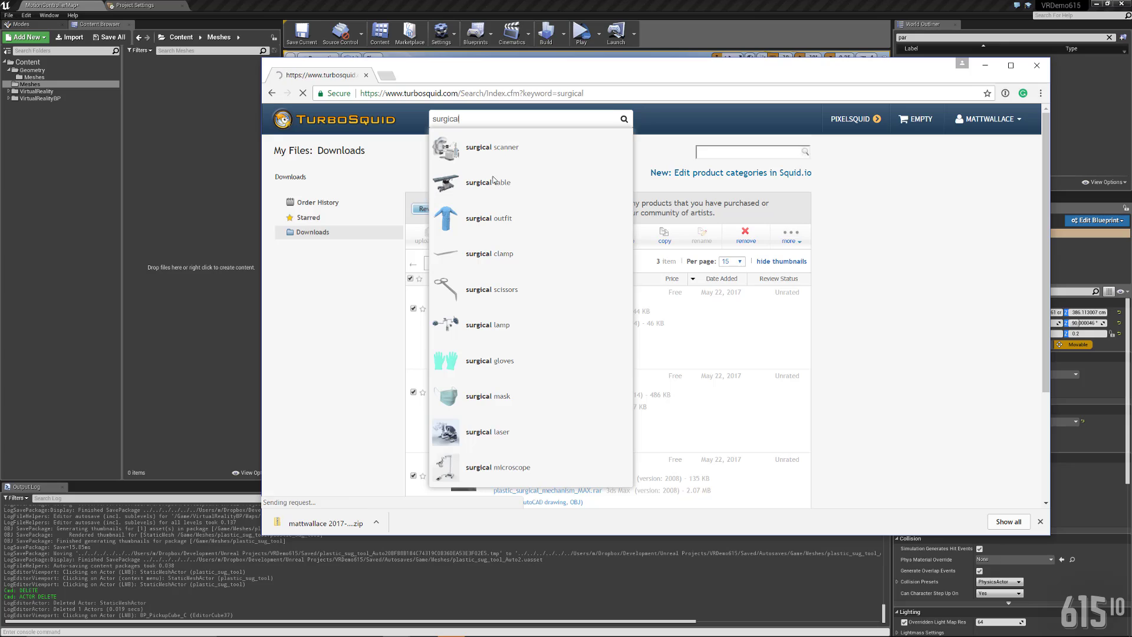
Look at the model in Blender, then return to the TurboSquid search results.
key("alt+Tab")
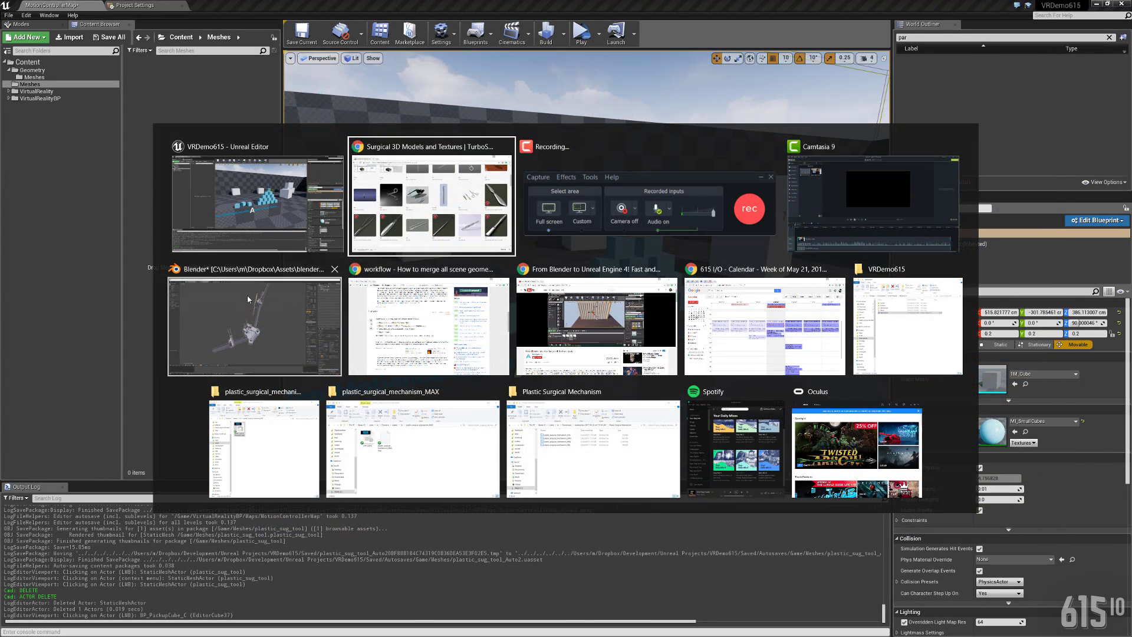
left_click(247, 295)
scroll(593, 242, "down", 4)
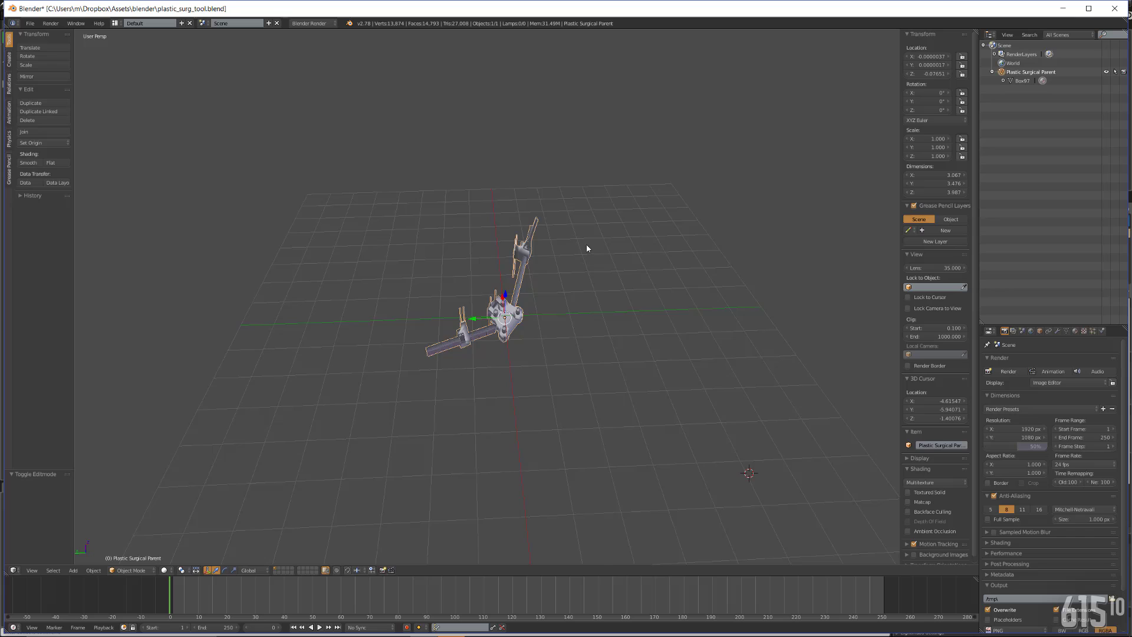
scroll(586, 244, "up", 4)
key("alt+Tab")
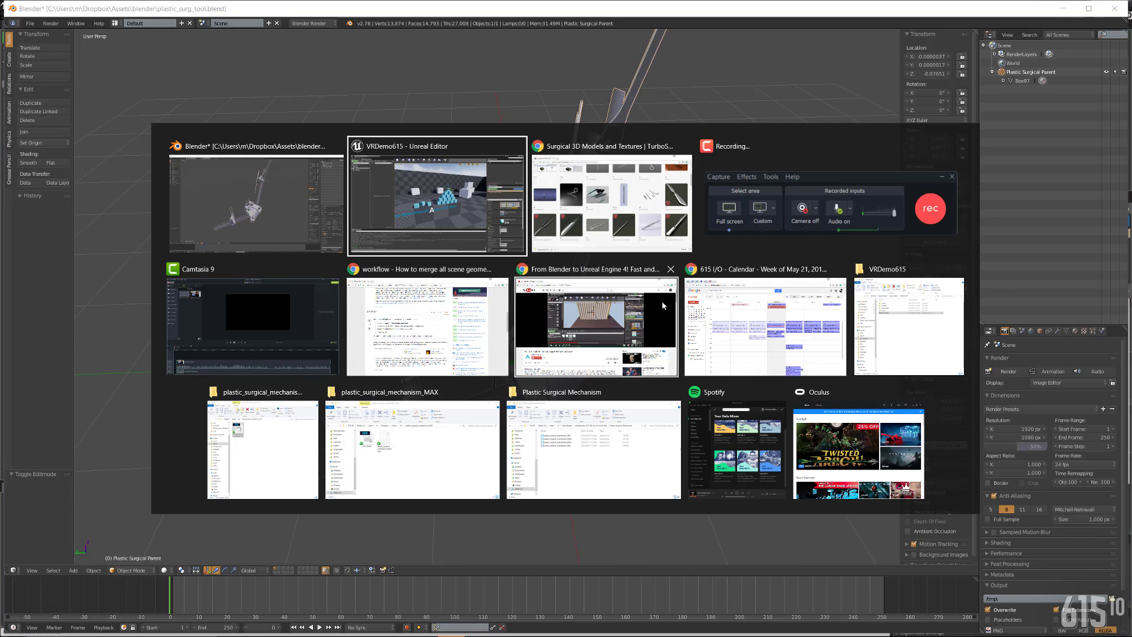
left_click(587, 187)
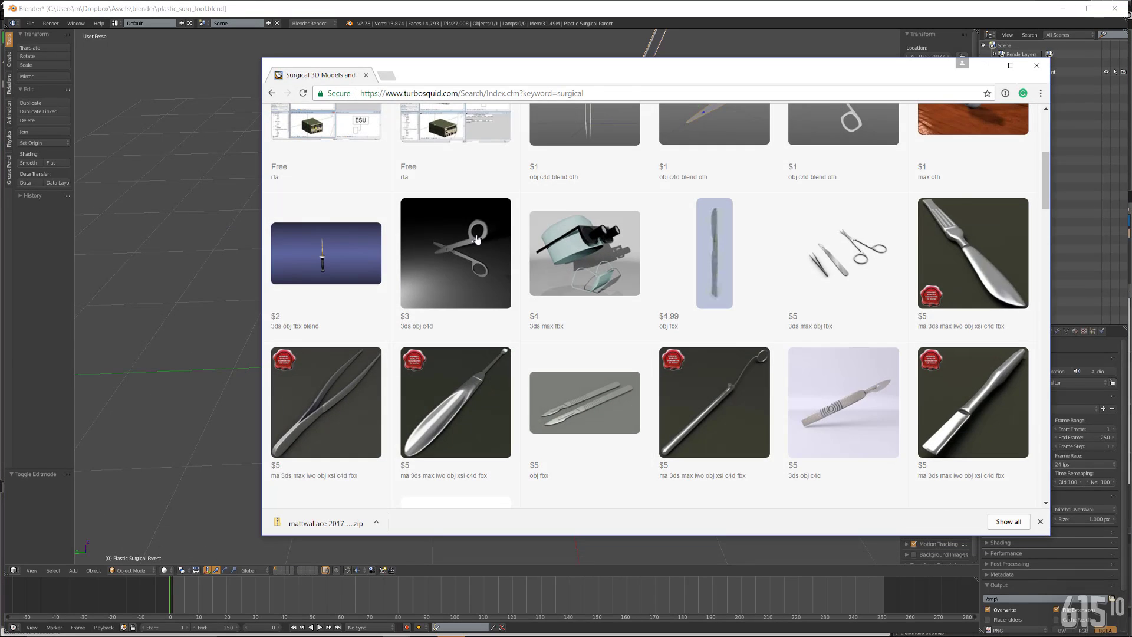
Open the free Plastic Surgical Mechanism product page and browse its preview images.
scroll(339, 250, "up", 5)
left_click(333, 262)
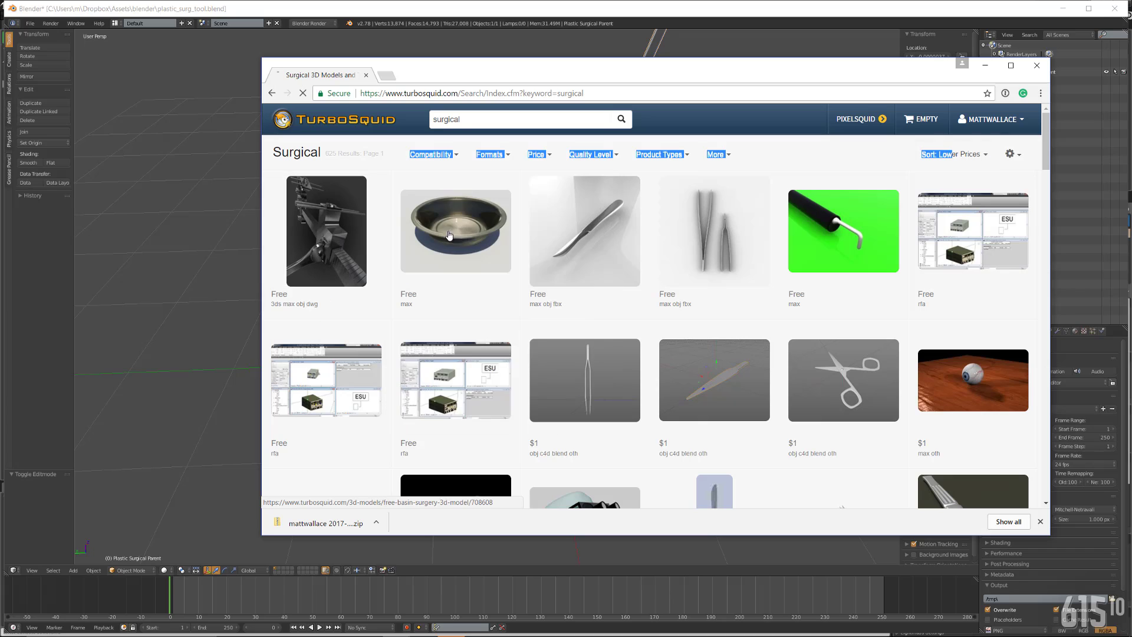
scroll(596, 287, "down", 2)
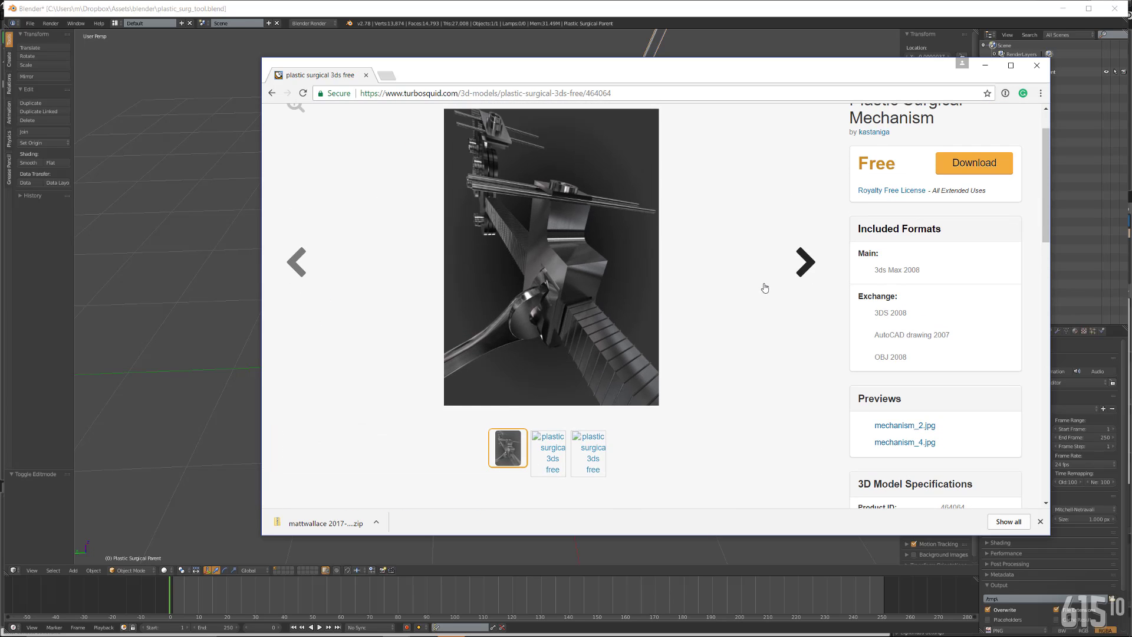
left_click(805, 263)
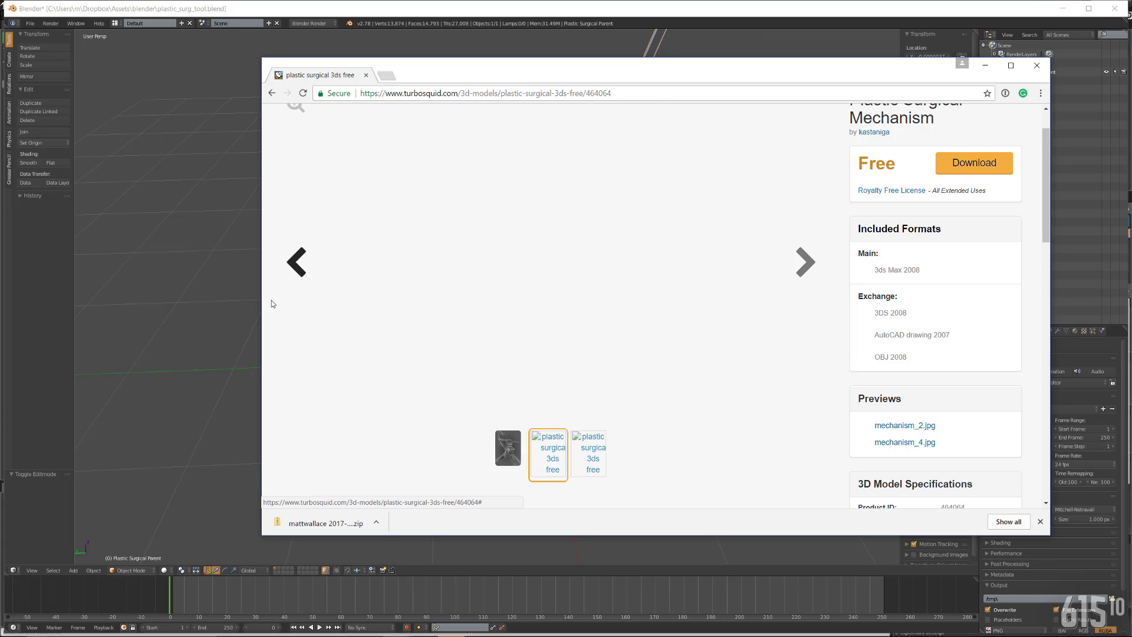
left_click(296, 262)
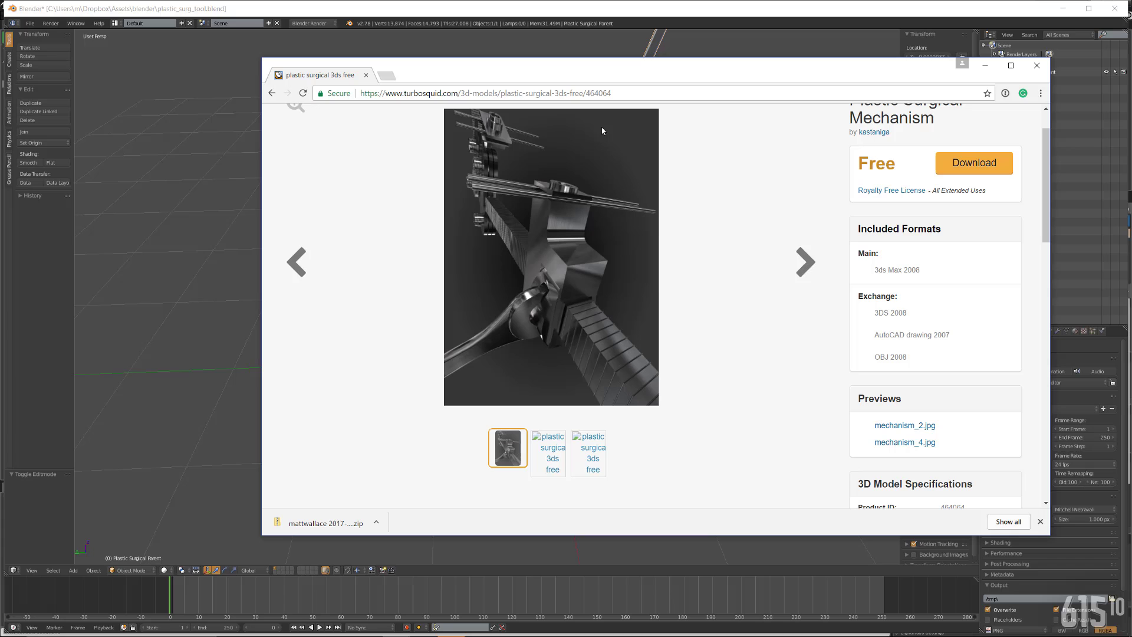
left_click(984, 67)
scroll(512, 231, "down", 5)
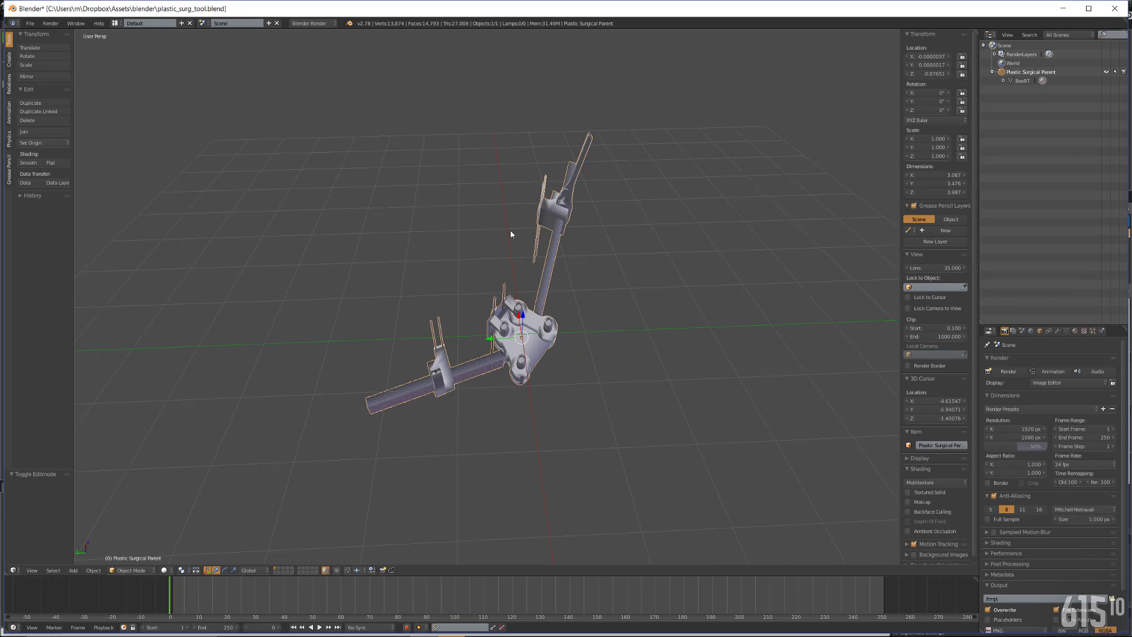
scroll(484, 272, "up", 3)
scroll(484, 272, "down", 1)
scroll(485, 272, "up", 2)
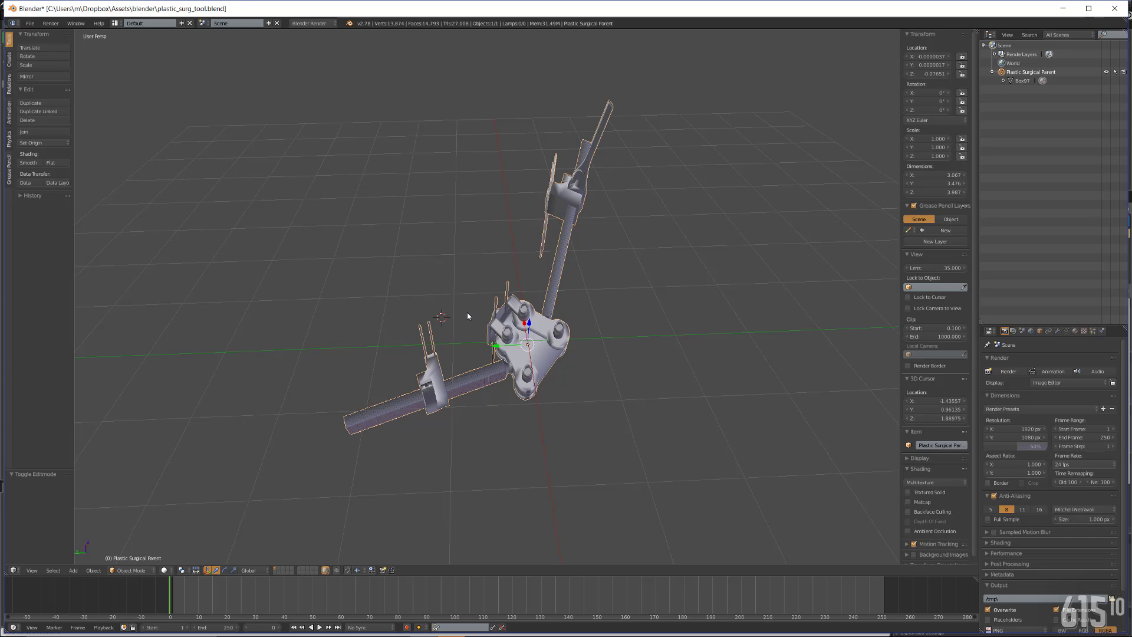
middle_click_drag(468, 315, 466, 291)
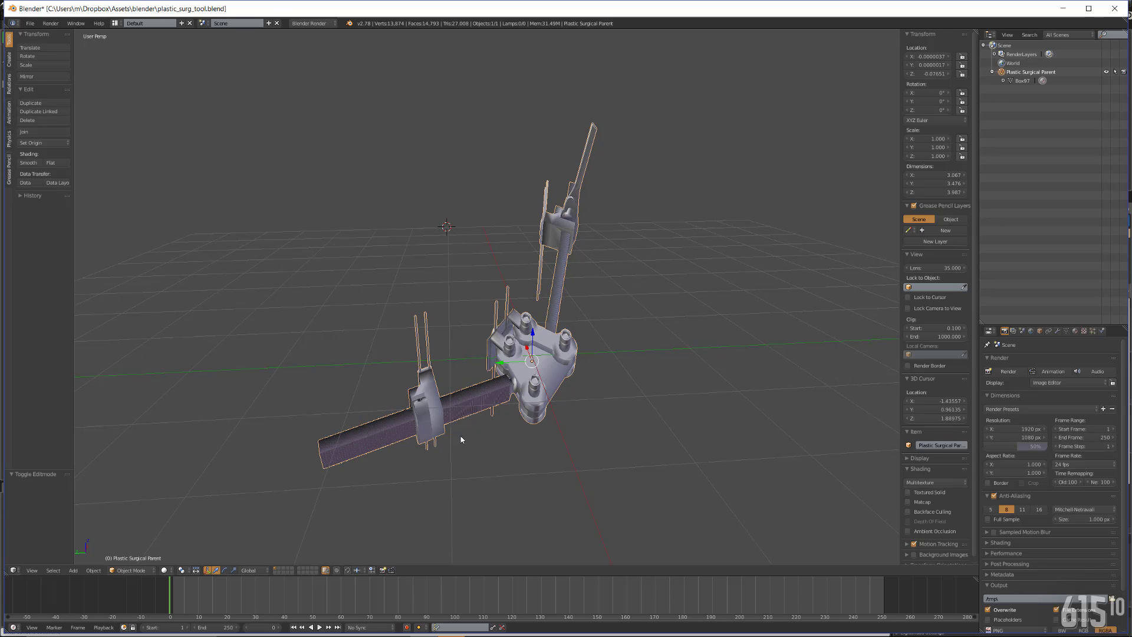
Return to Unreal Engine and select the Meshes folder, collapsing the Geometry folder.
left_click(30, 23)
key("alt+Tab")
key("alt+Tab")
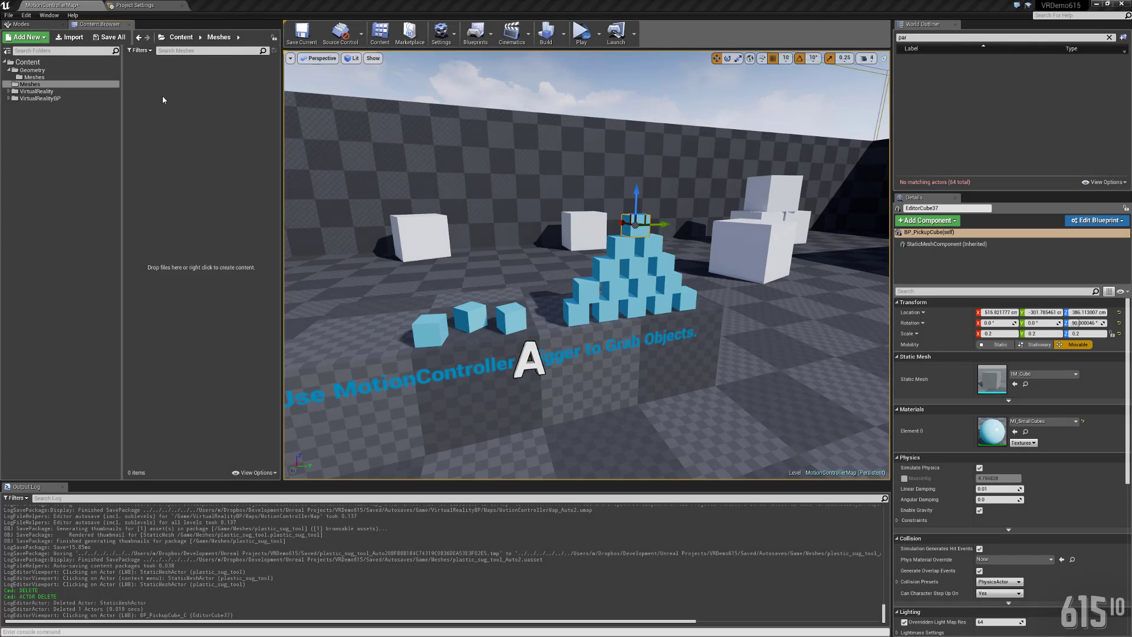
right_click(160, 96)
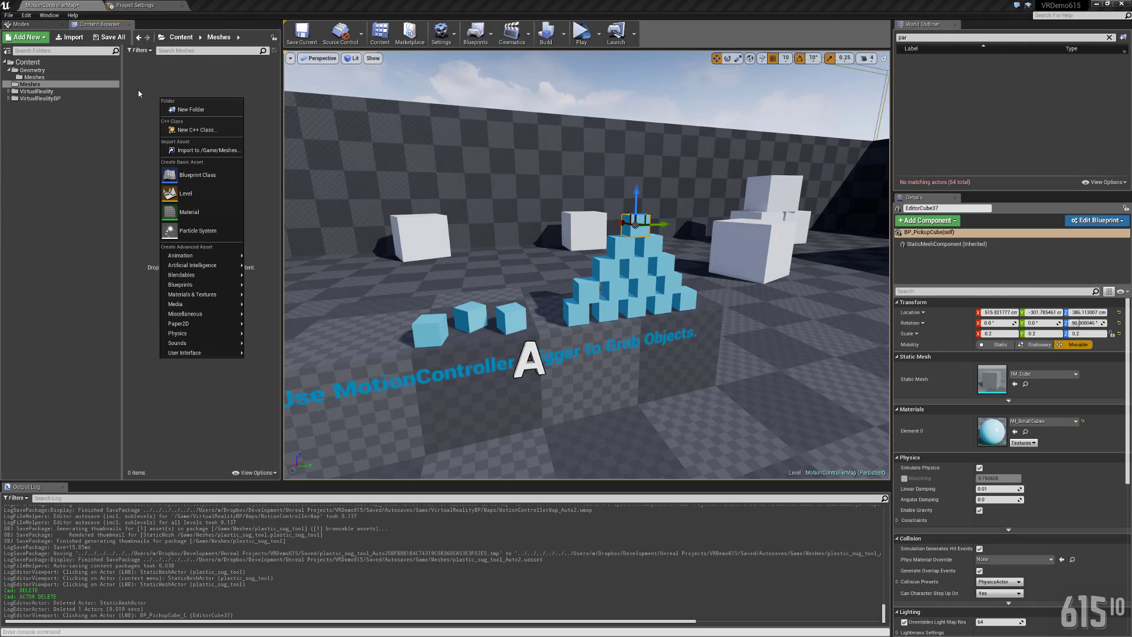
left_click(32, 84)
left_click(8, 70)
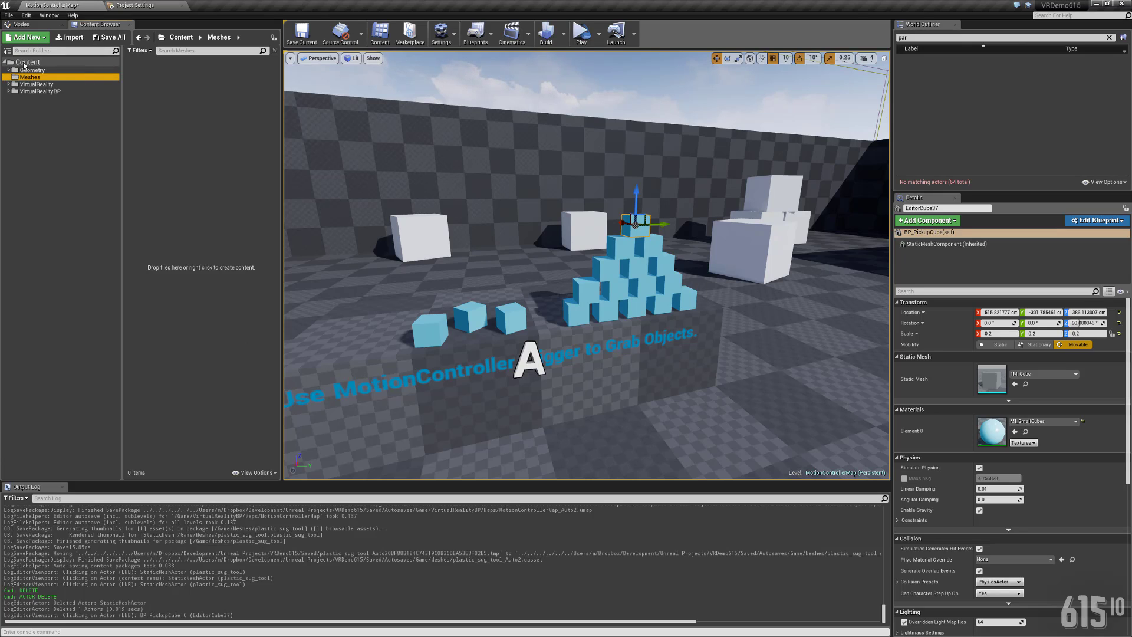
left_click(192, 111)
Import plastic_sug_tool.fbx into Meshes with the default FBX import options.
right_click(192, 109)
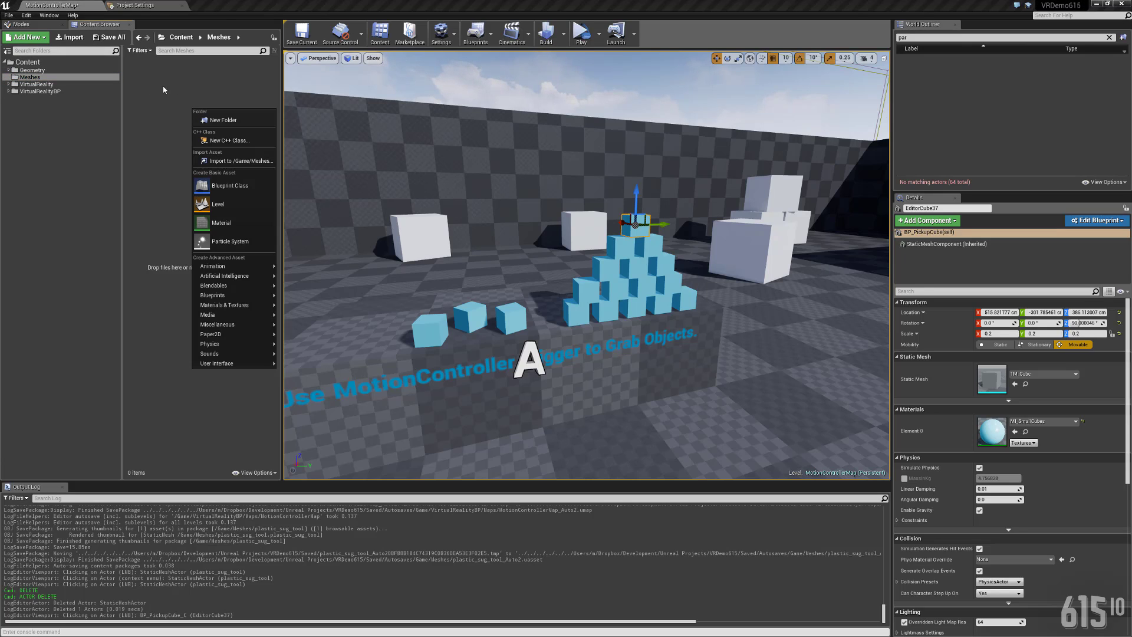
left_click(237, 161)
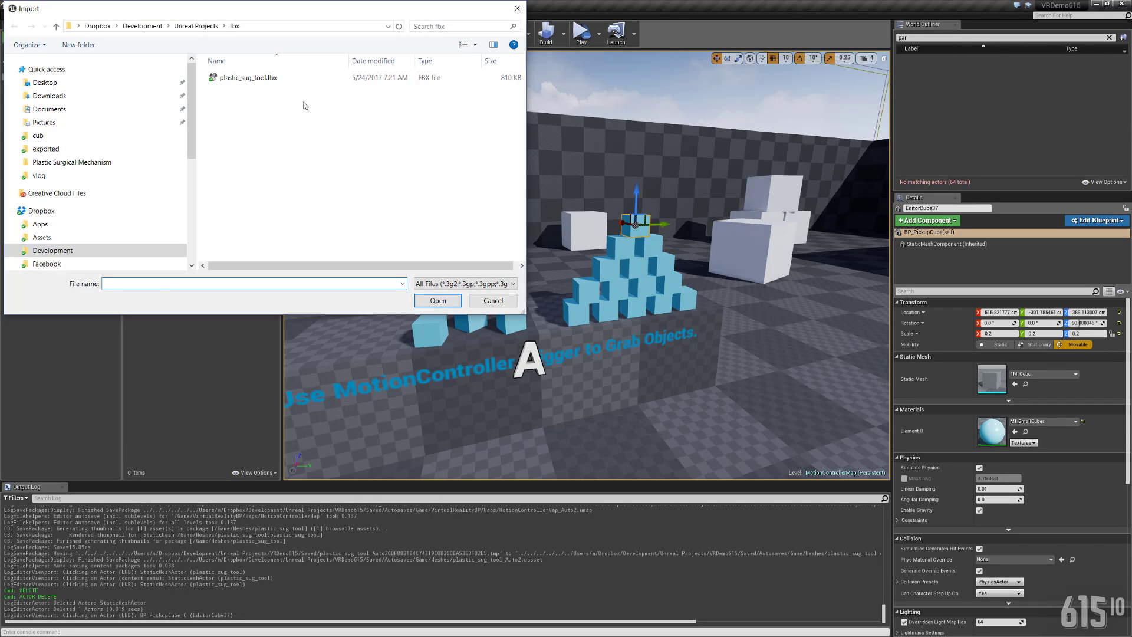
left_click(245, 79)
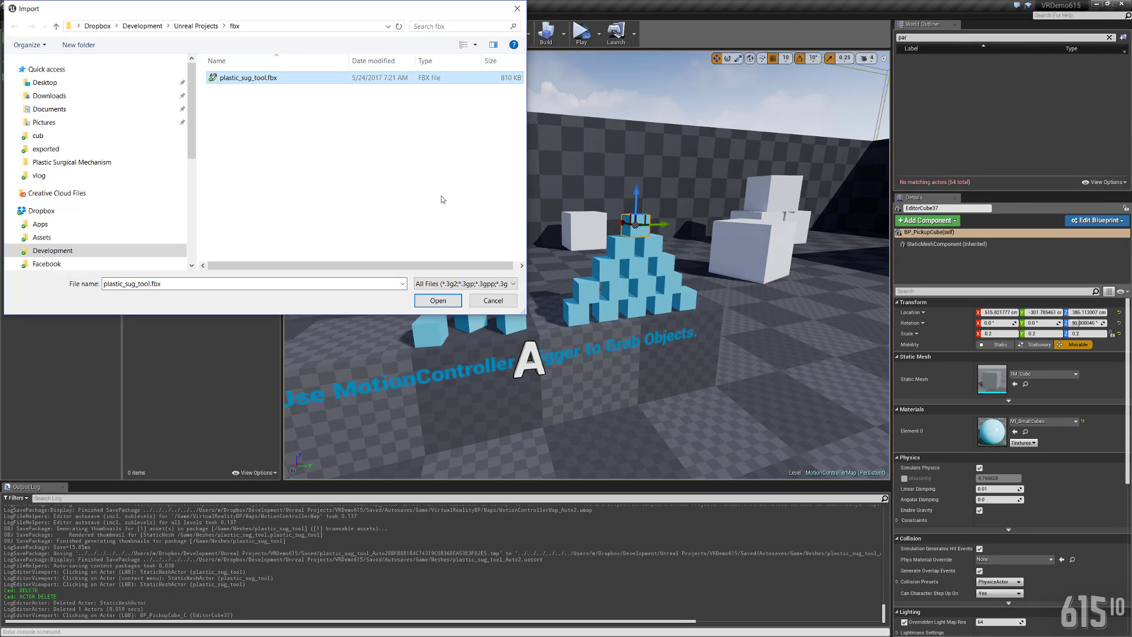
double_click(267, 79)
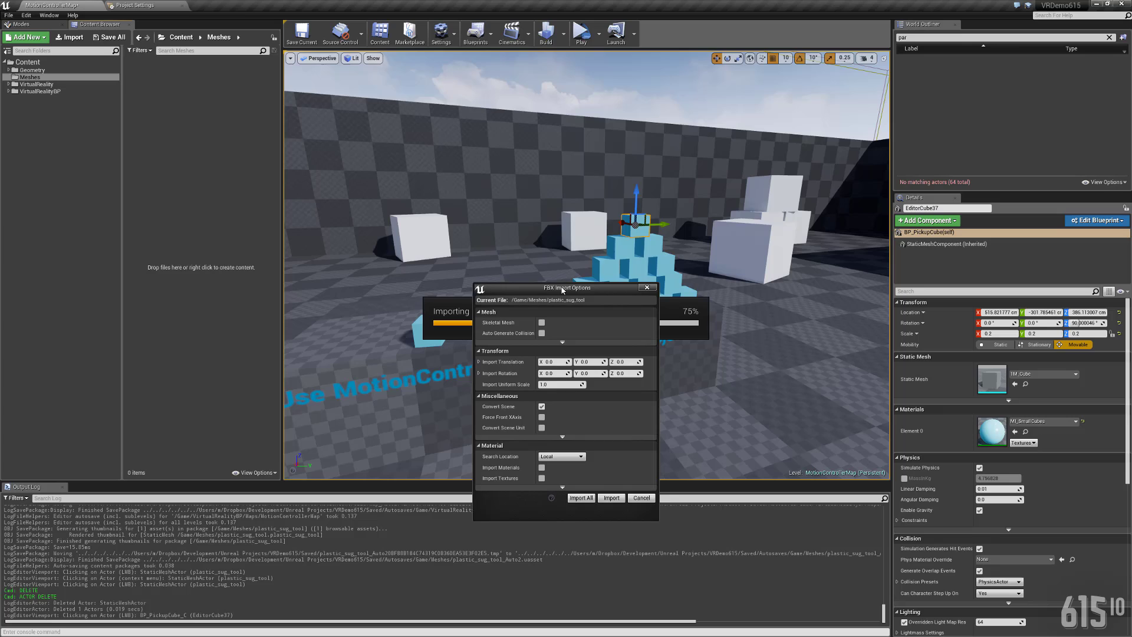
left_click_drag(563, 289, 552, 185)
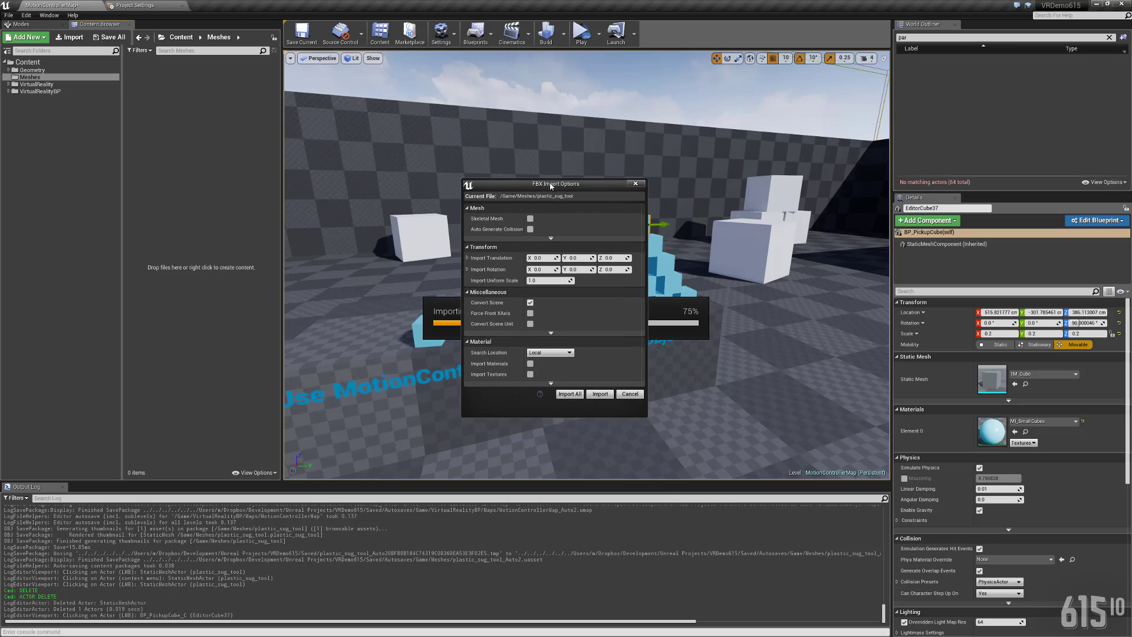
left_click(600, 394)
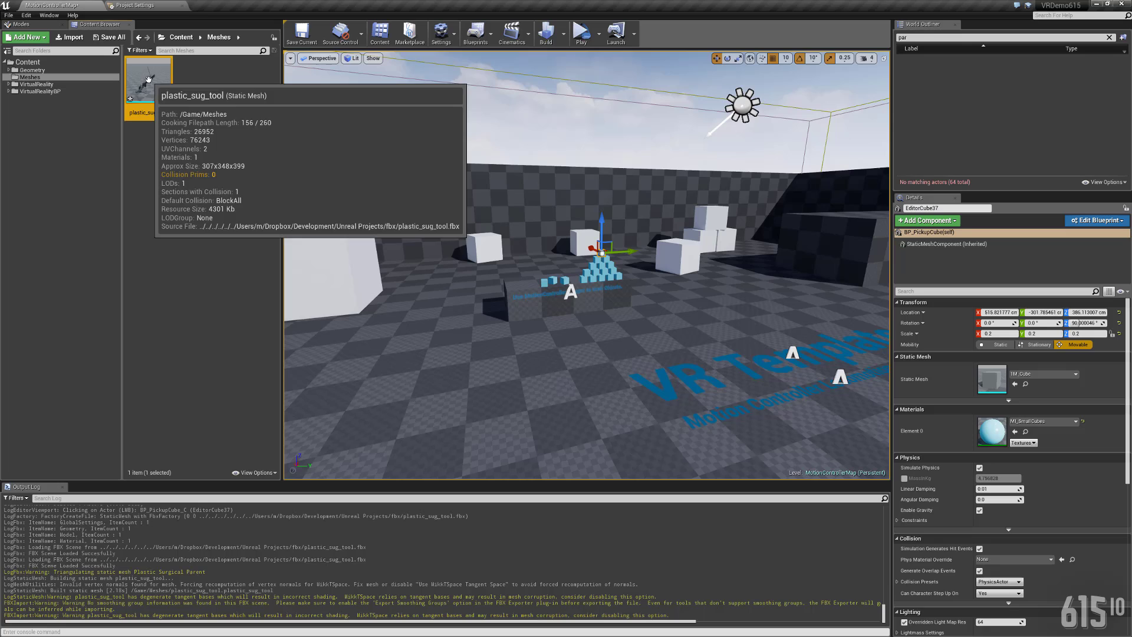
Drop plastic_sug_tool beside the blue cube pyramid and raise it from 320 to 340 cm.
left_click_drag(152, 87, 656, 321)
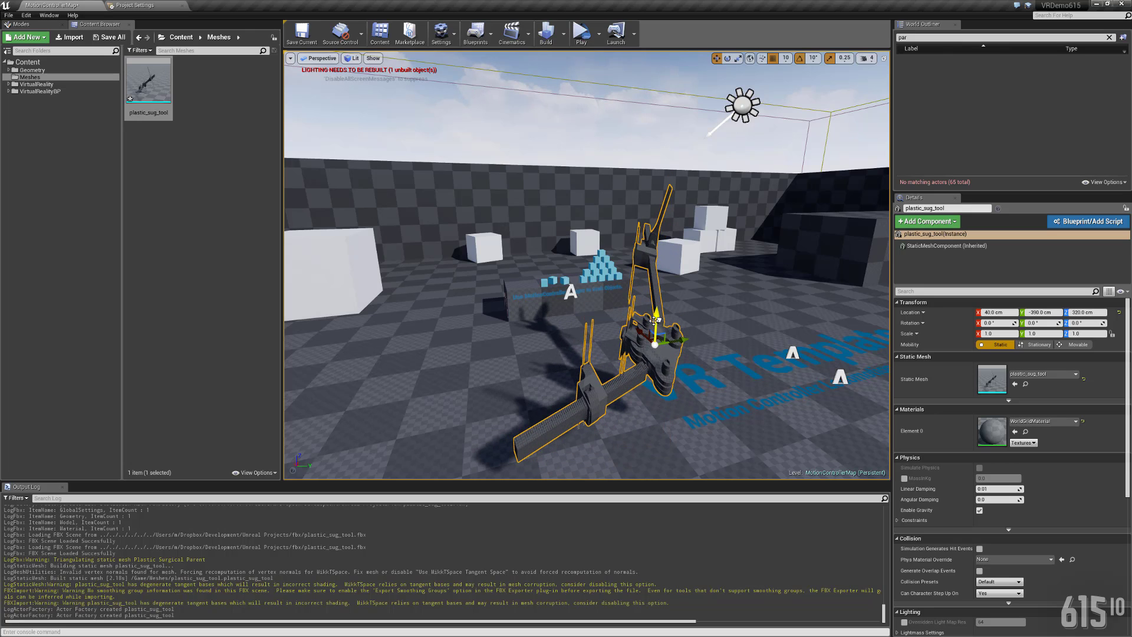
right_click_drag(655, 320, 622, 326)
key("w")
right_click_drag(625, 266, 630, 257)
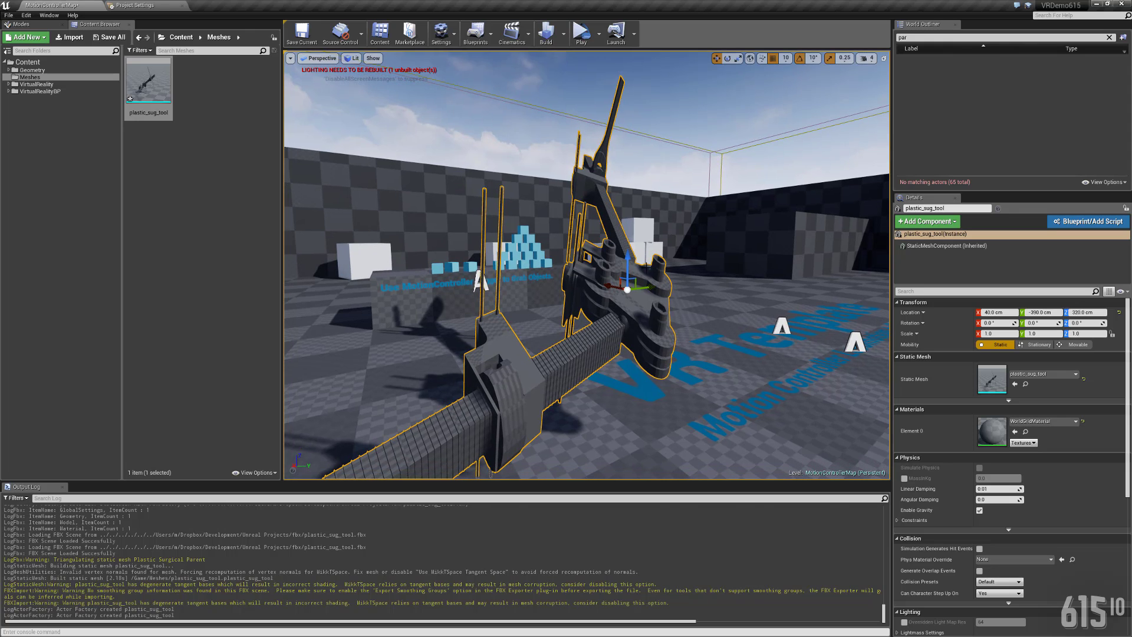
left_click_drag(630, 257, 630, 236)
mouse_move(478, 276)
right_mouse_down()
mouse_move(466, 279)
mouse_move(477, 276)
mouse_move(469, 269)
right_mouse_up()
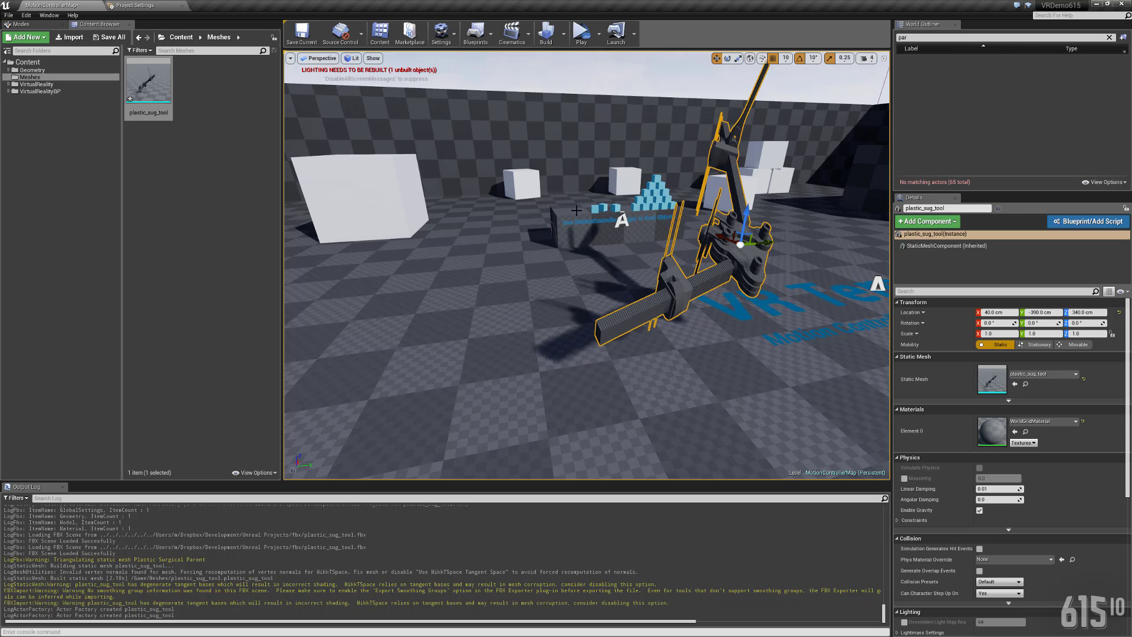
scroll(626, 201, "up", 5)
scroll(626, 201, "up", 2)
scroll(637, 189, "down", 4)
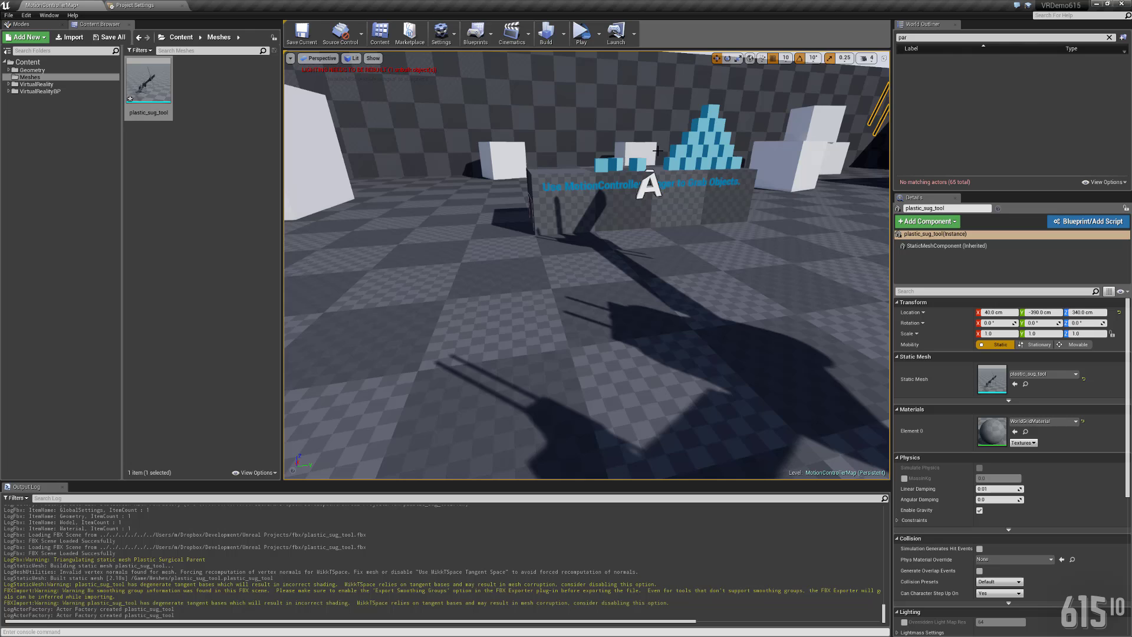
scroll(653, 177, "up", 2)
scroll(652, 177, "down", 2)
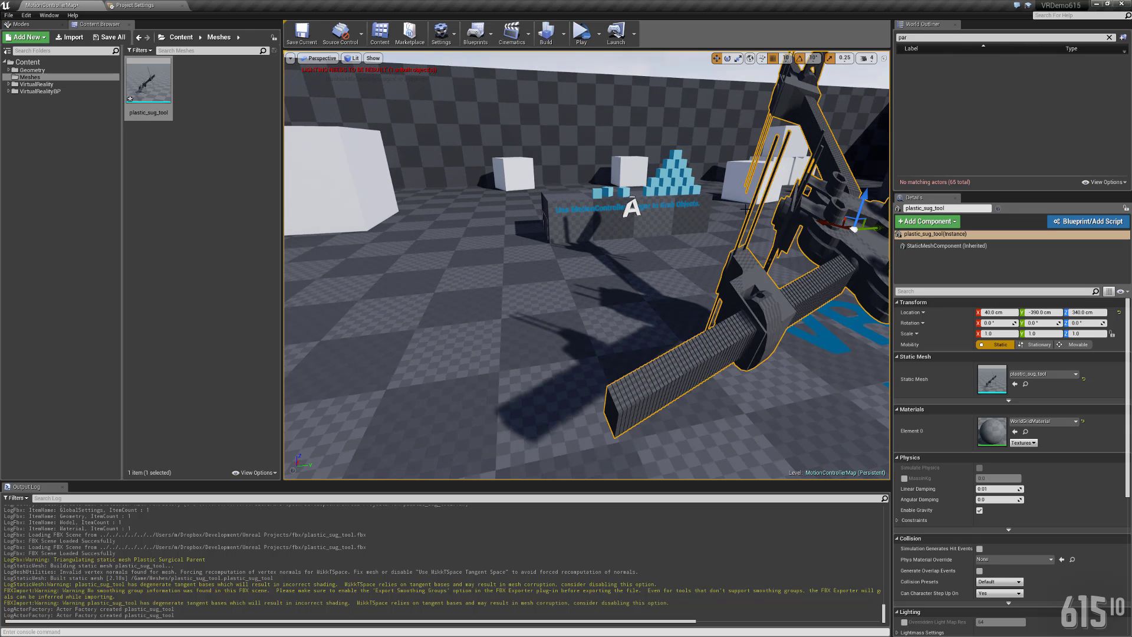
scroll(662, 192, "down", 3)
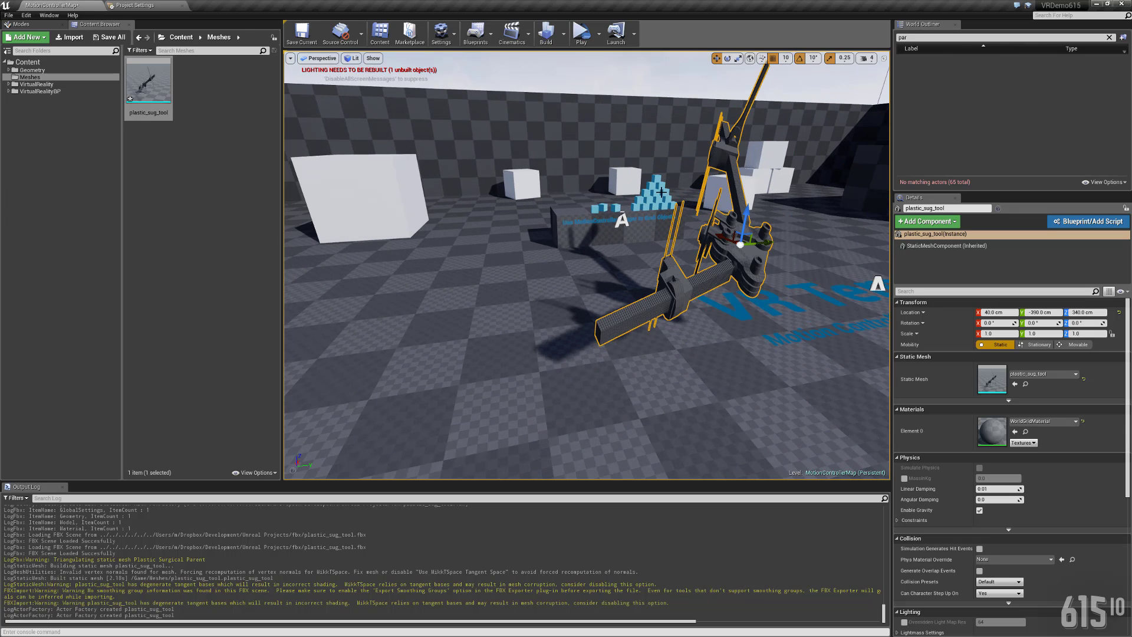